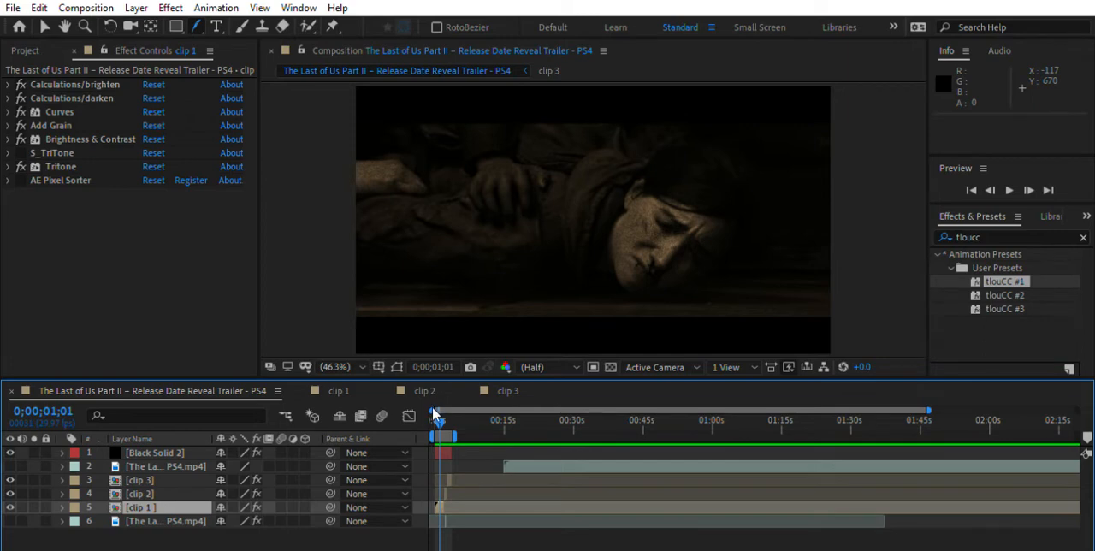
Preview the composition, move the playhead to 0;00;00;26, and check the effect stacks on clip 2, clip 3 and clip 1
key("space")
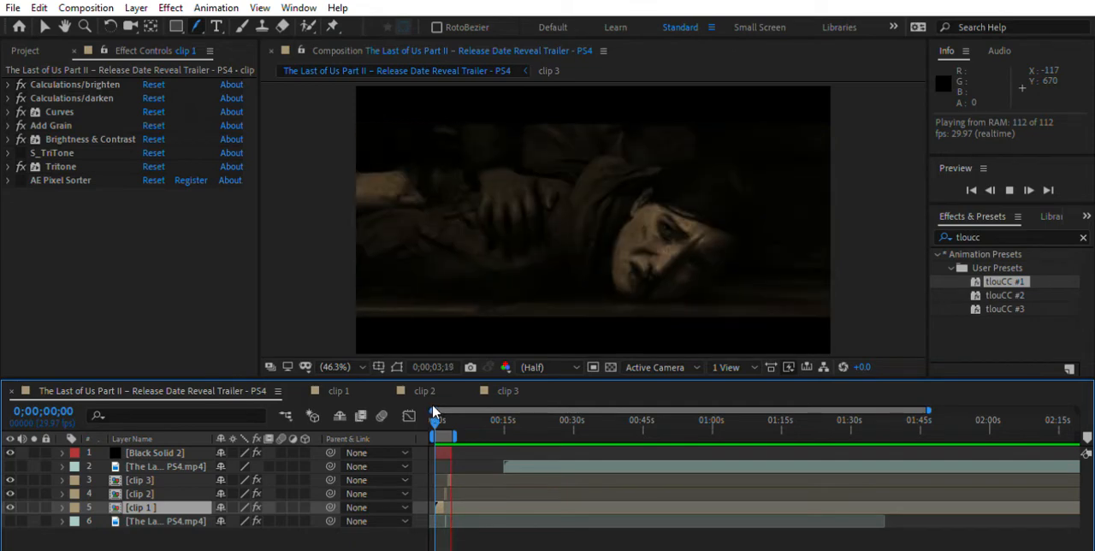
left_click_drag(434, 412, 438, 412)
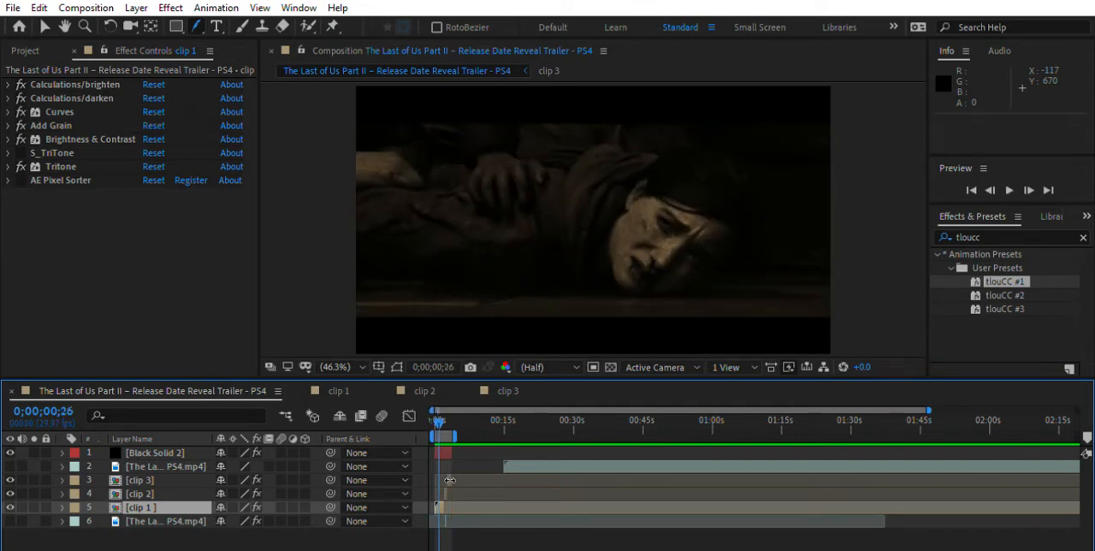
left_click(450, 480)
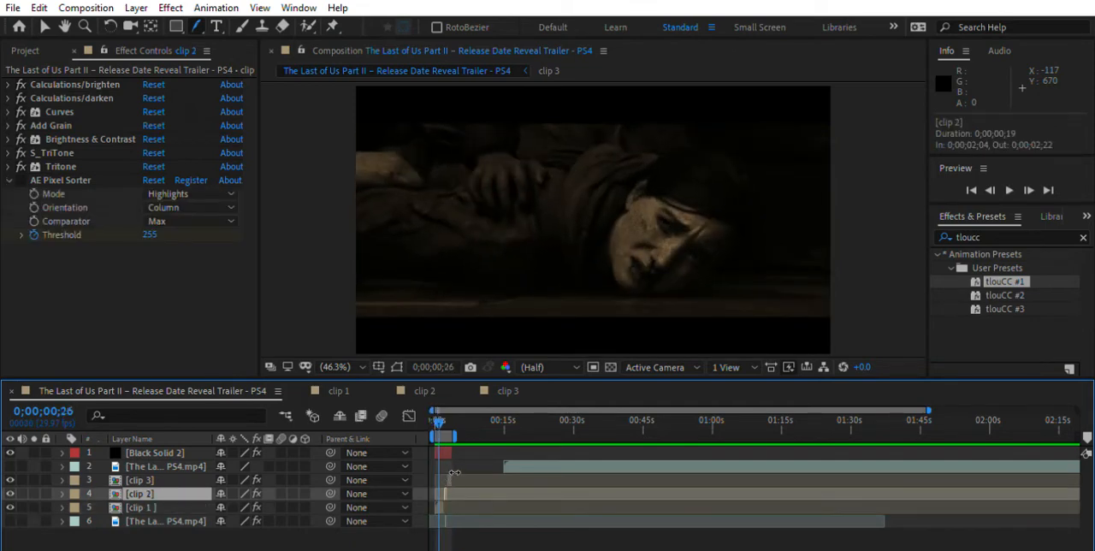
left_click(453, 474)
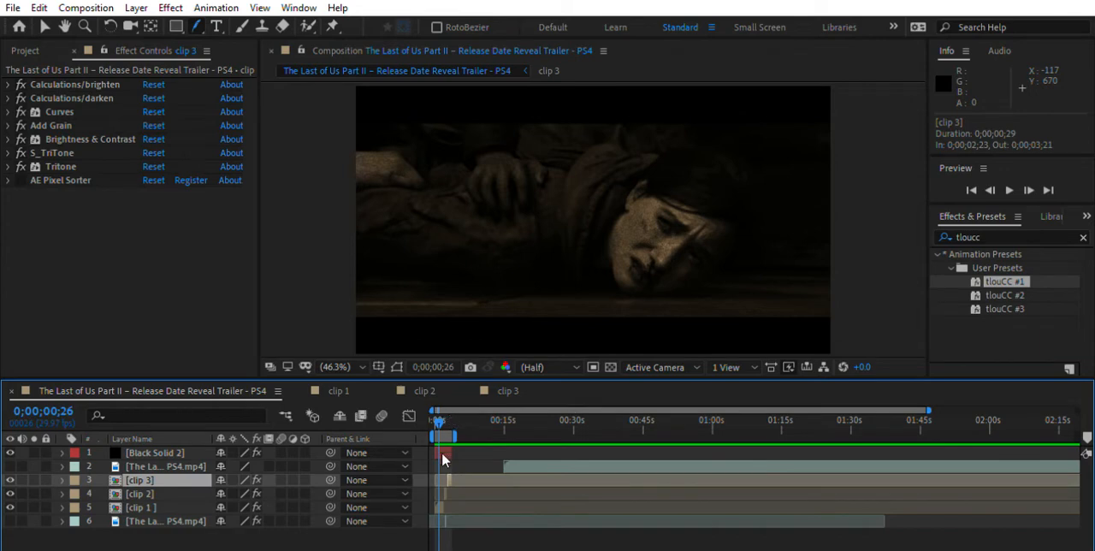
left_click(442, 494)
left_click(441, 507)
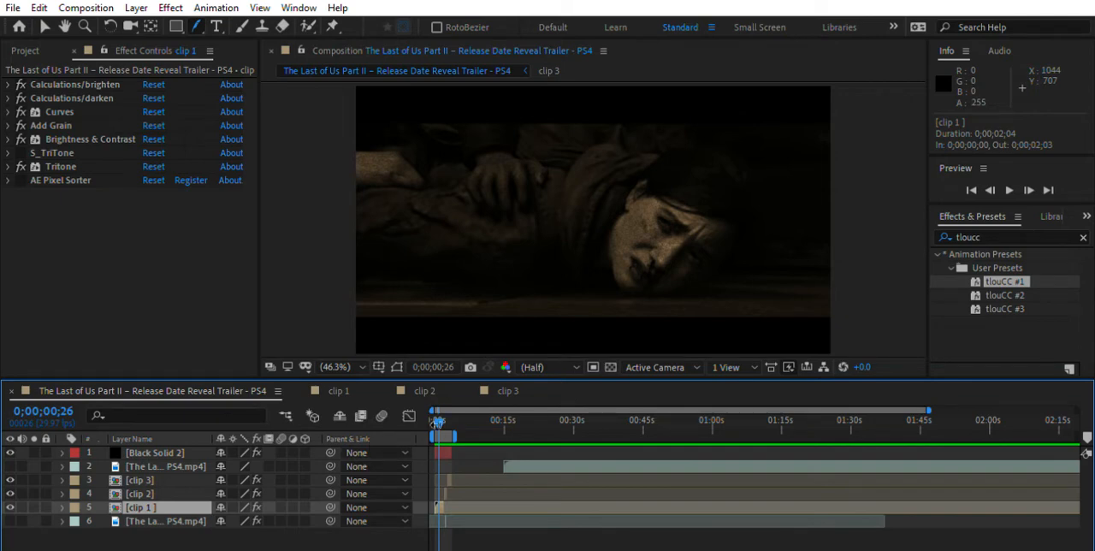
Examine the Calculations/brighten, Calculations/darken and Curves settings on clip 1
left_click(7, 75)
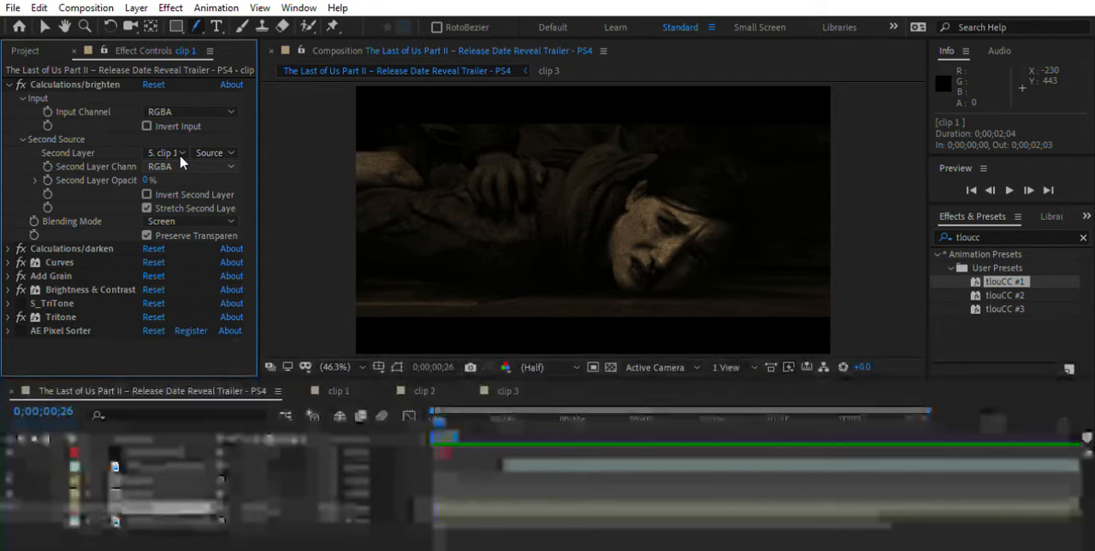
left_click(146, 234)
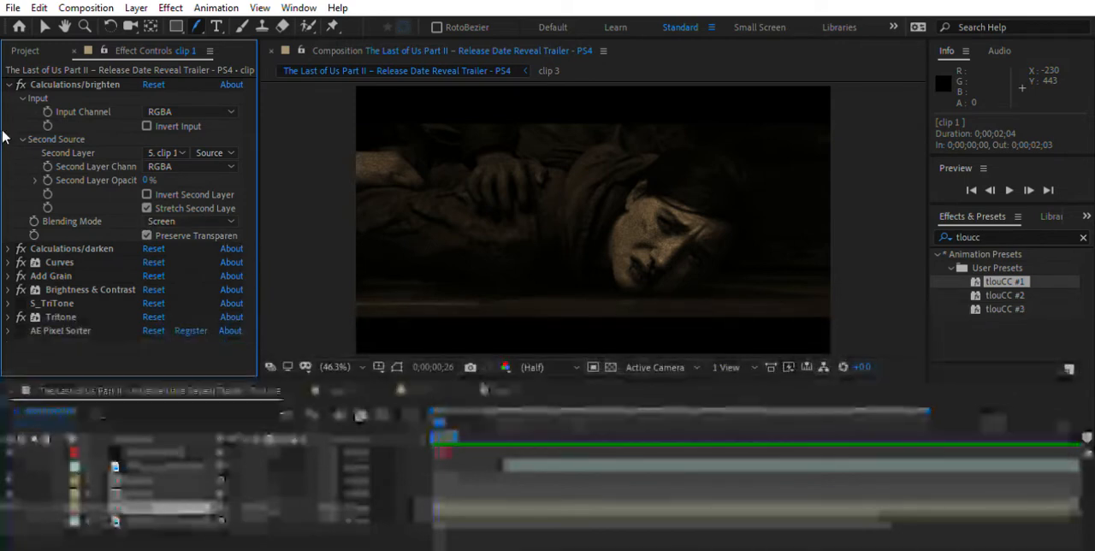
left_click(9, 84)
left_click(9, 97)
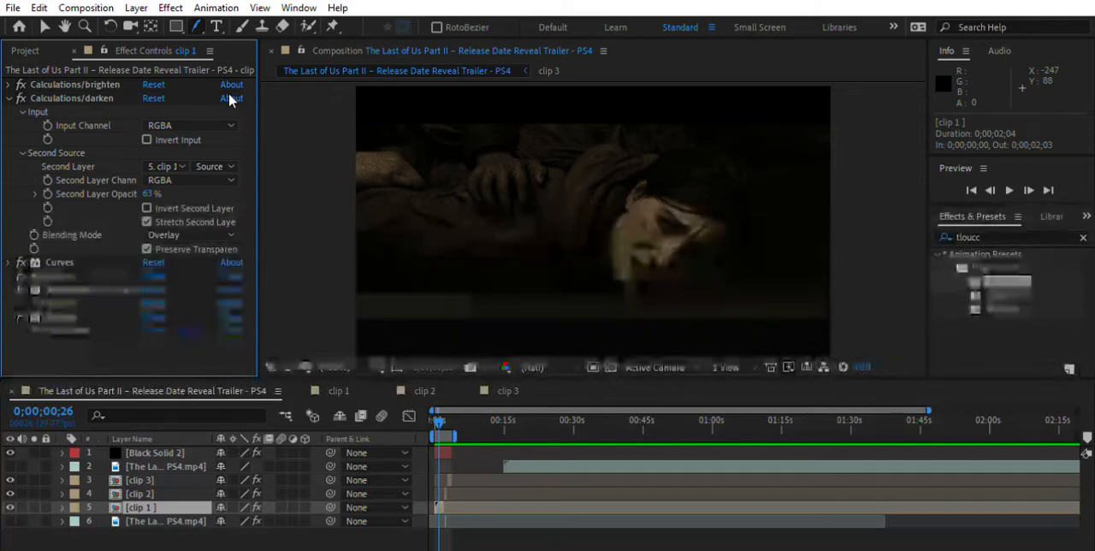
left_click(8, 96)
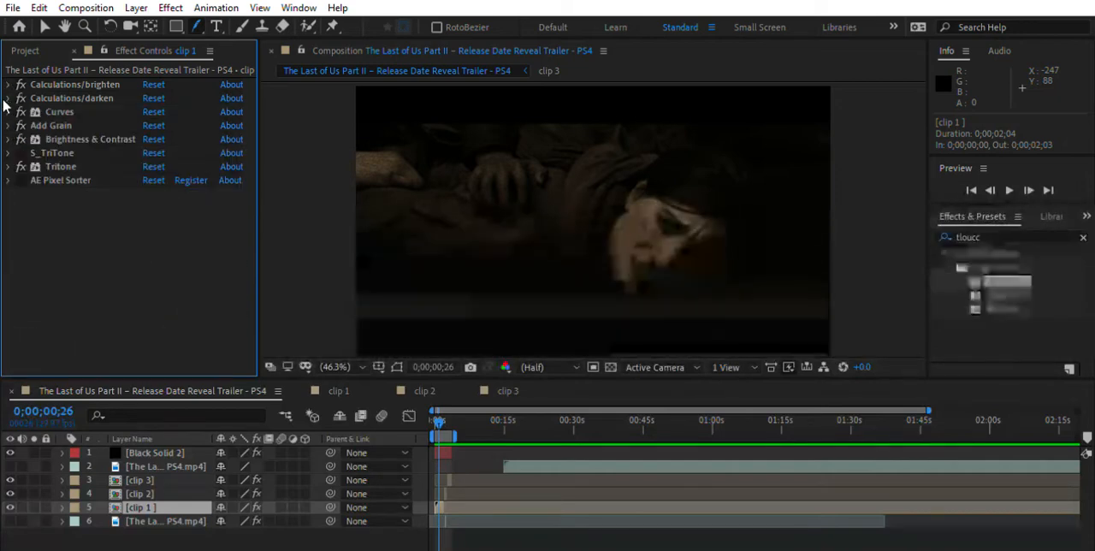
left_click(8, 111)
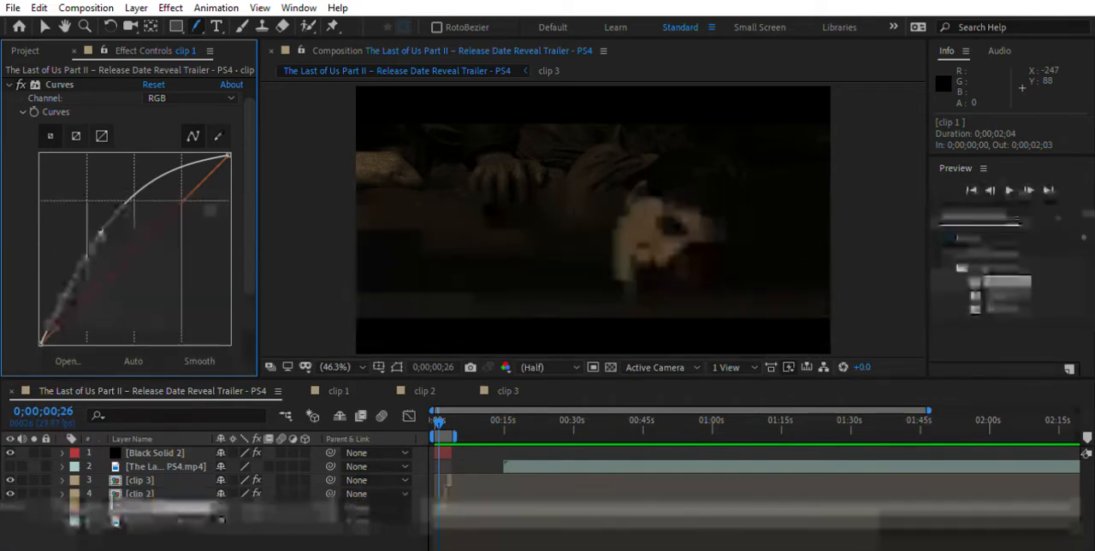
left_click(12, 84)
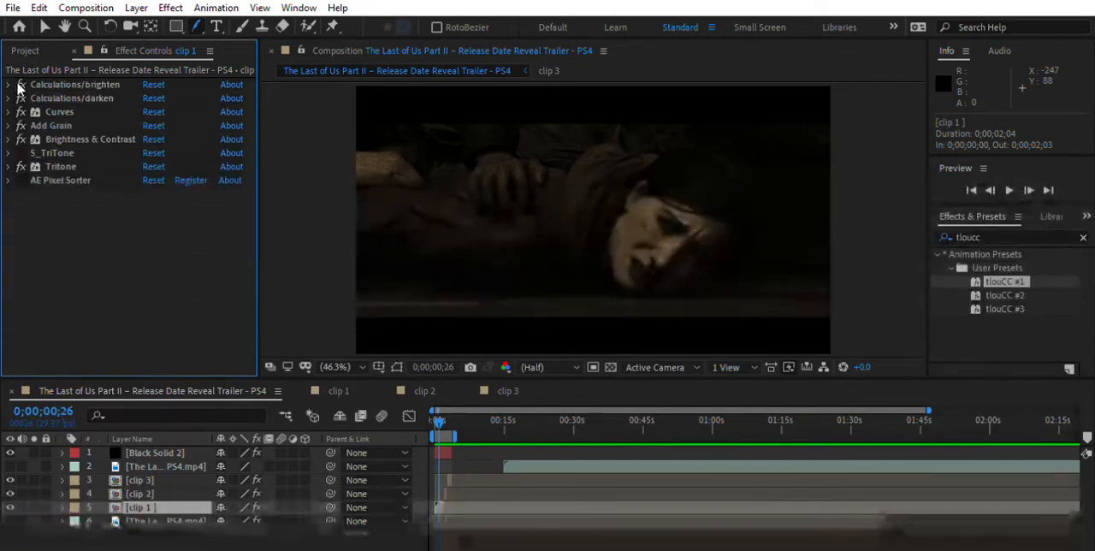
Examine clip 1's Add Grain settings, including preview region, tweaking and channel size, and its Brightness & Contrast values
left_click(8, 125)
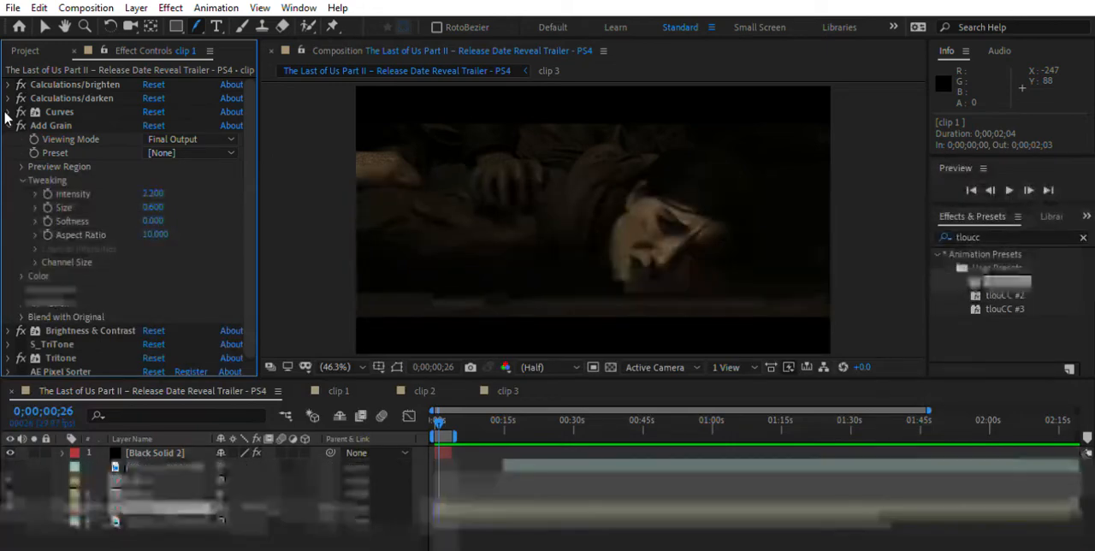
left_click(21, 165)
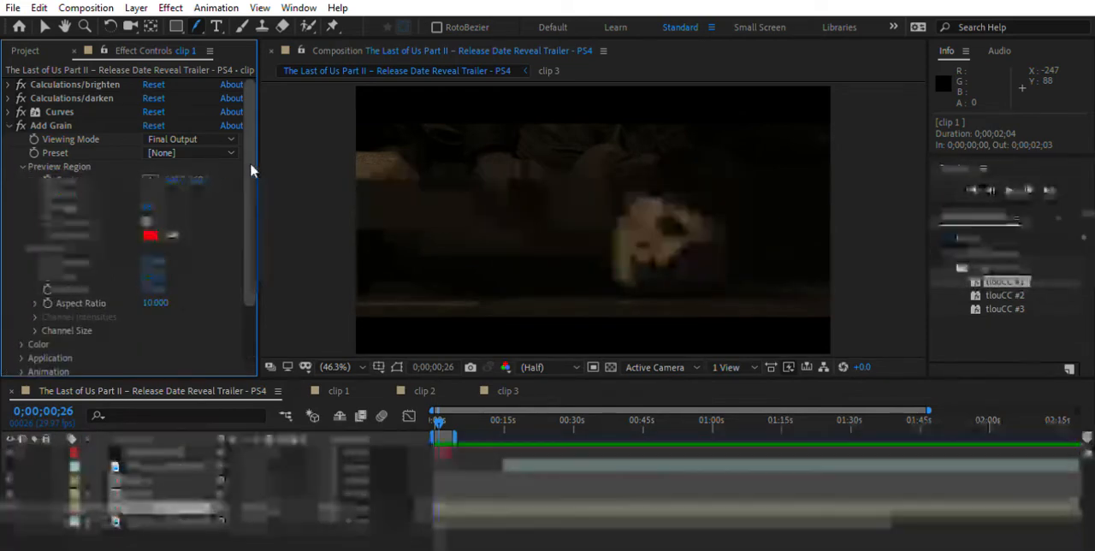
left_click_drag(250, 163, 251, 174)
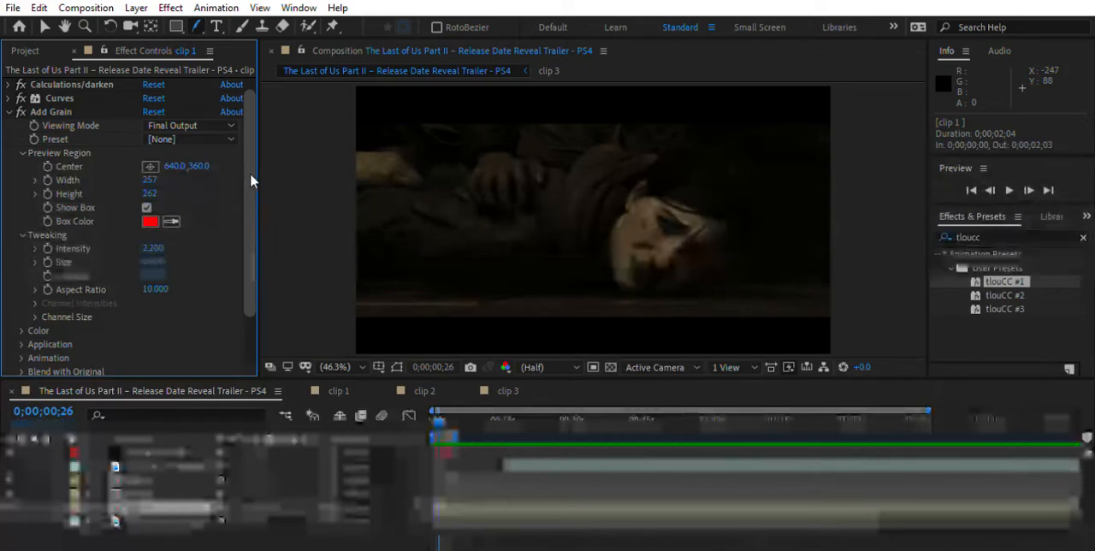
left_click(24, 153)
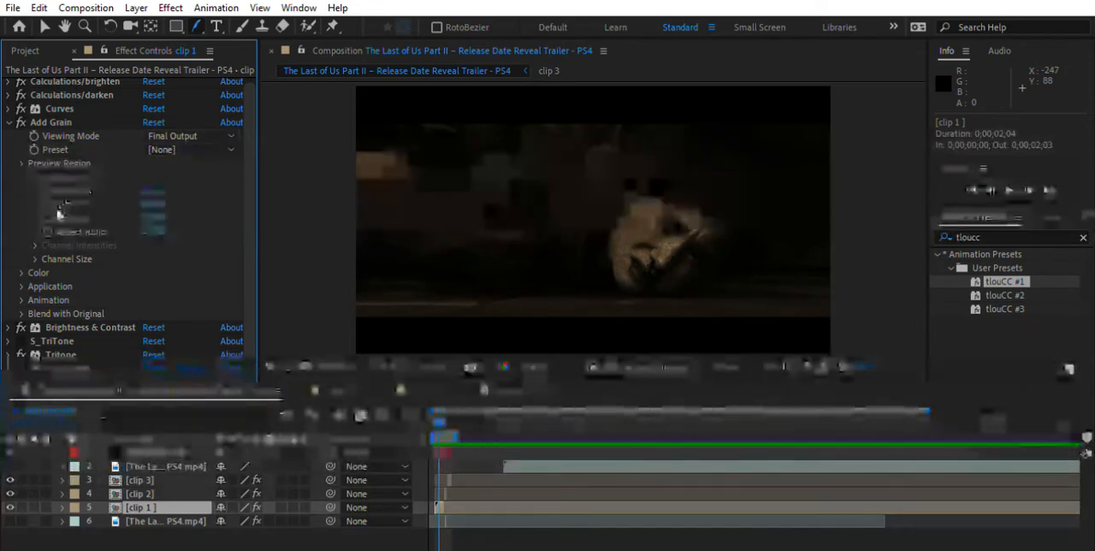
left_click(34, 241)
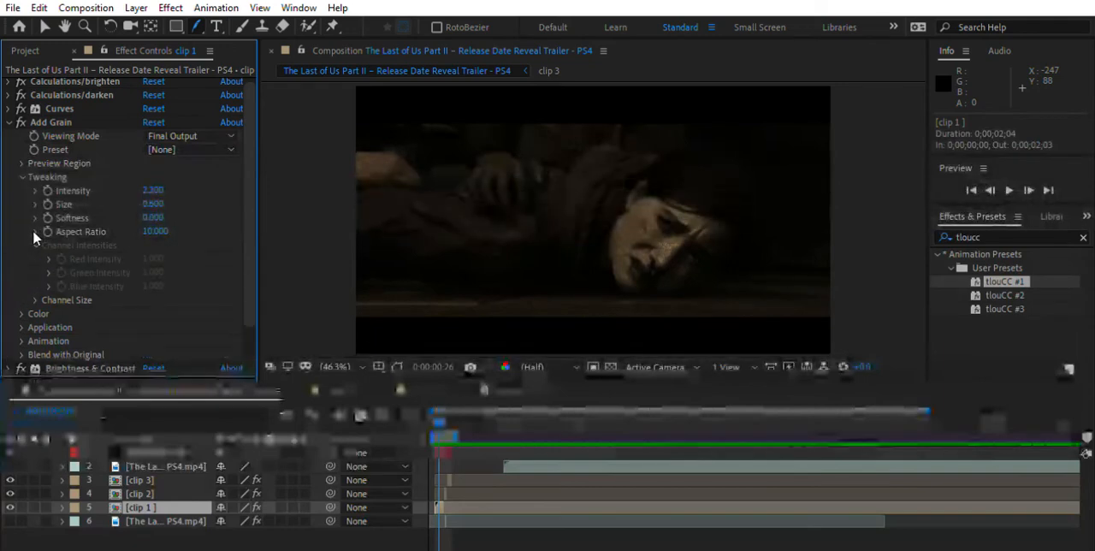
left_click(34, 243)
left_click(34, 256)
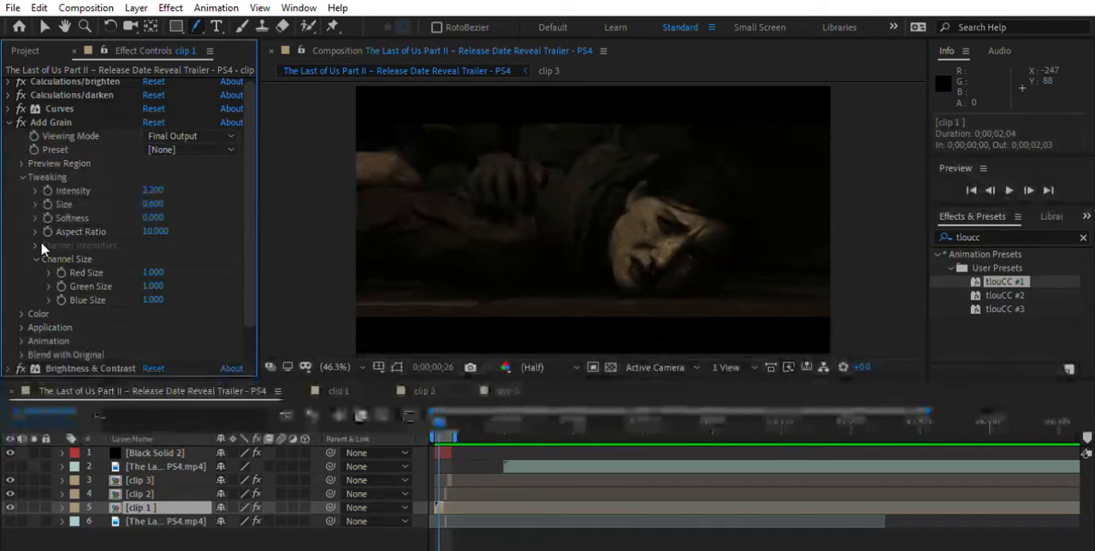
left_click(35, 258)
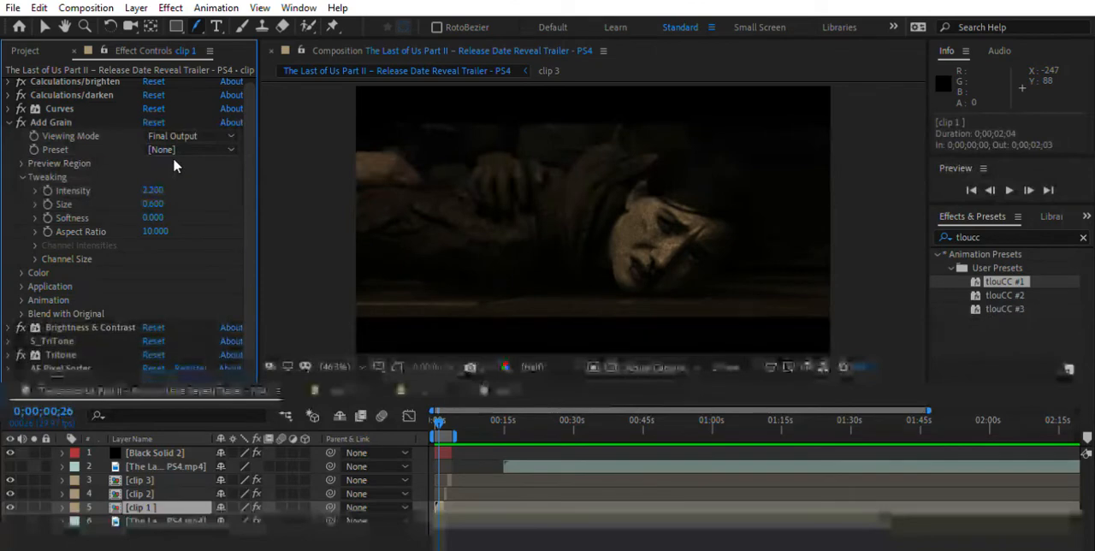
left_click(9, 122)
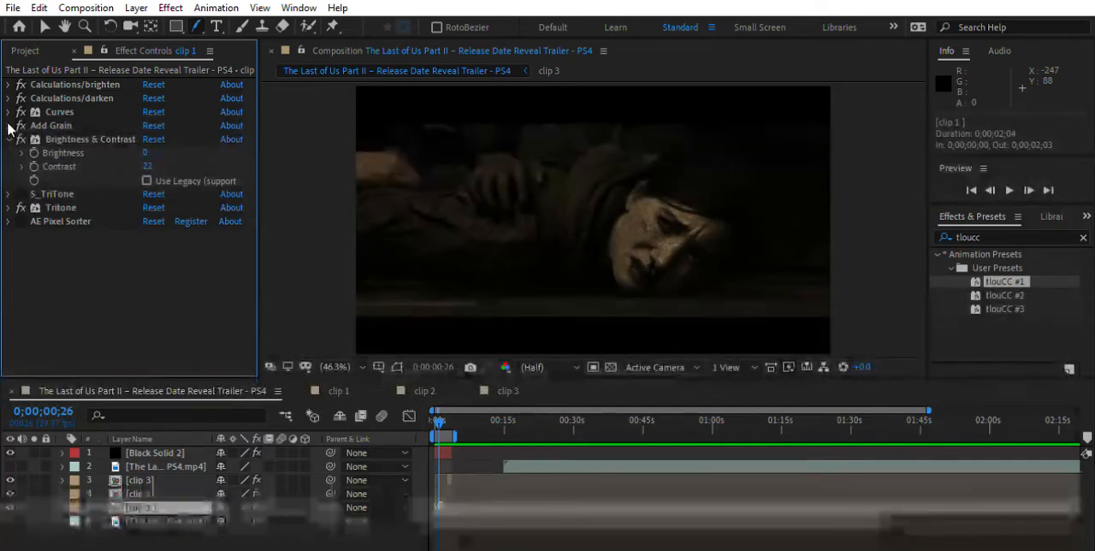
left_click(8, 138)
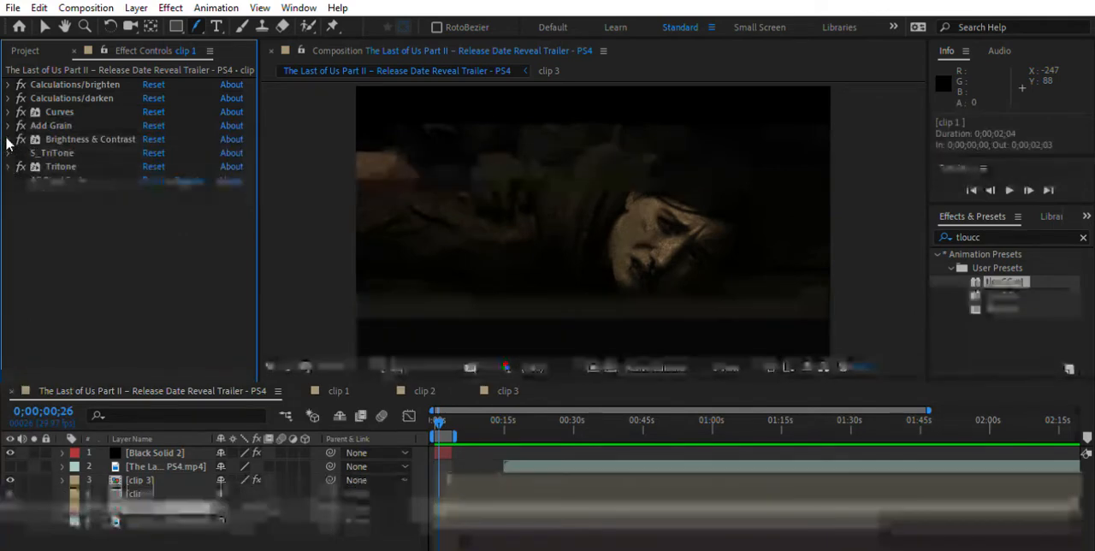
Examine the S_TriTone effect's three colors and its softness, brightness and mix settings on clip 1
left_click(8, 152)
scroll(7, 140, "down", 2)
left_click(8, 94)
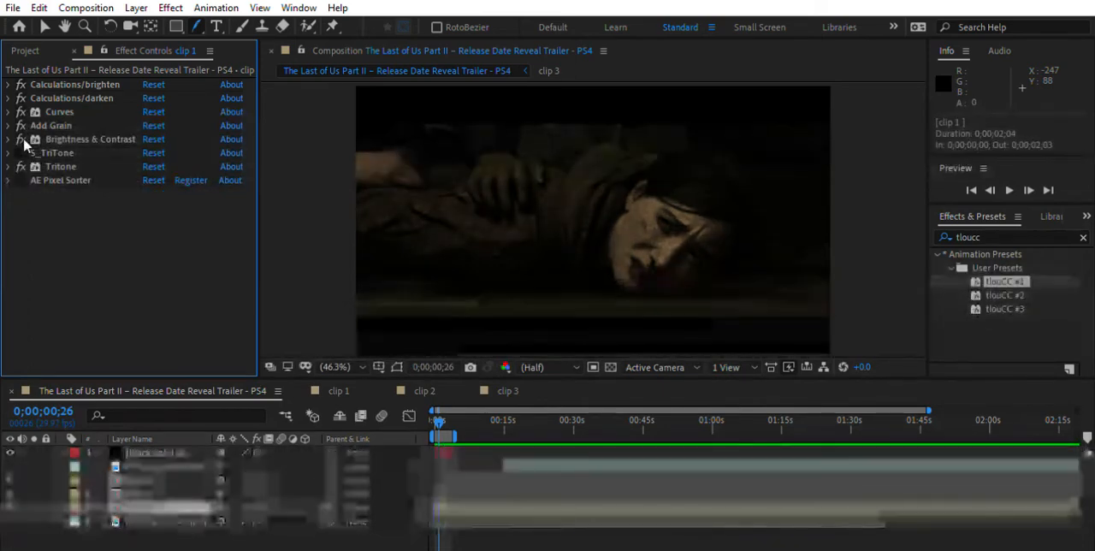
left_click(8, 152)
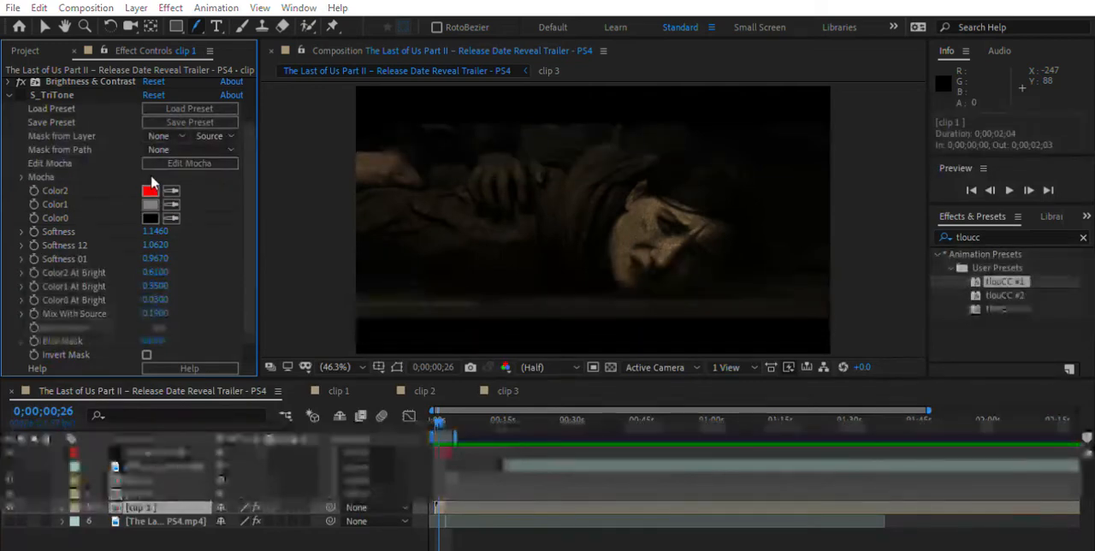
left_click(150, 188)
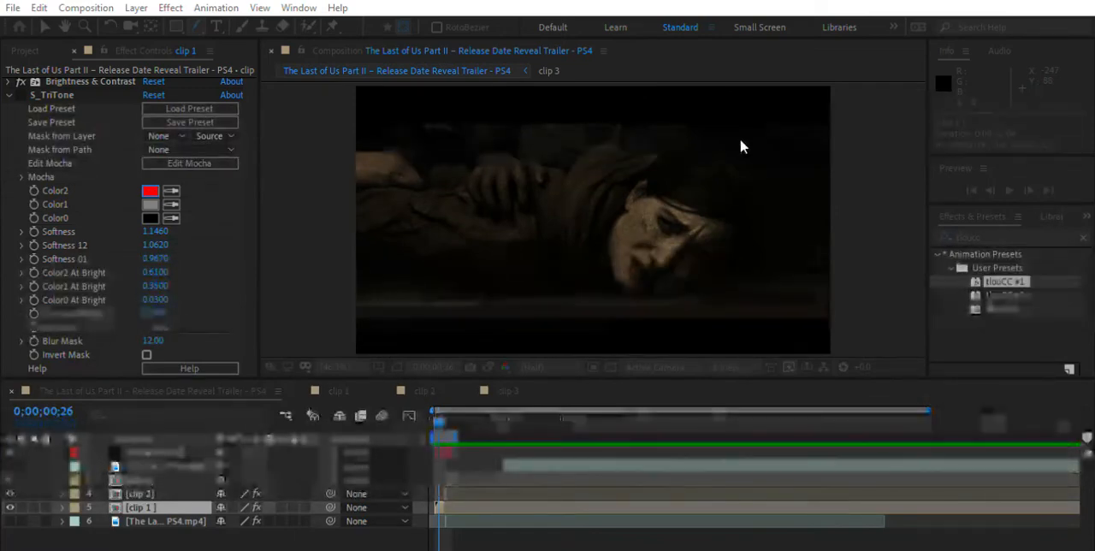
left_click(742, 147)
left_click(168, 201)
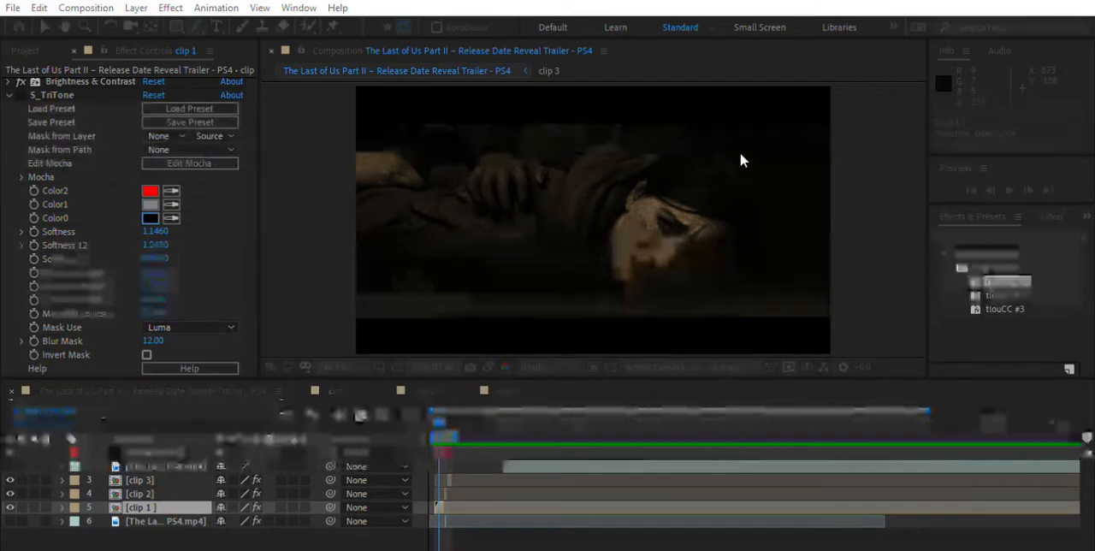
left_click(253, 227)
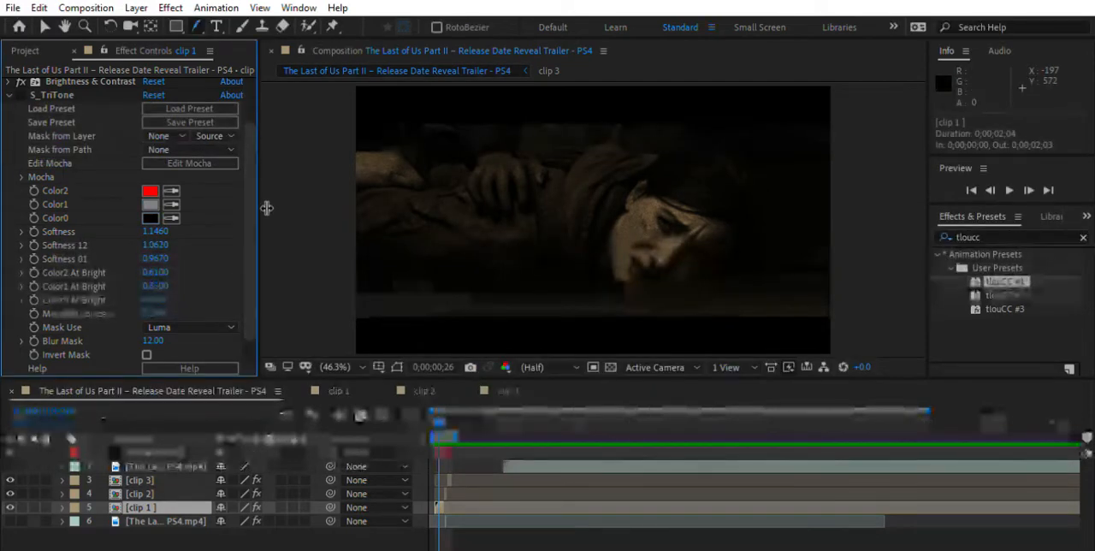
left_click_drag(253, 200, 254, 225)
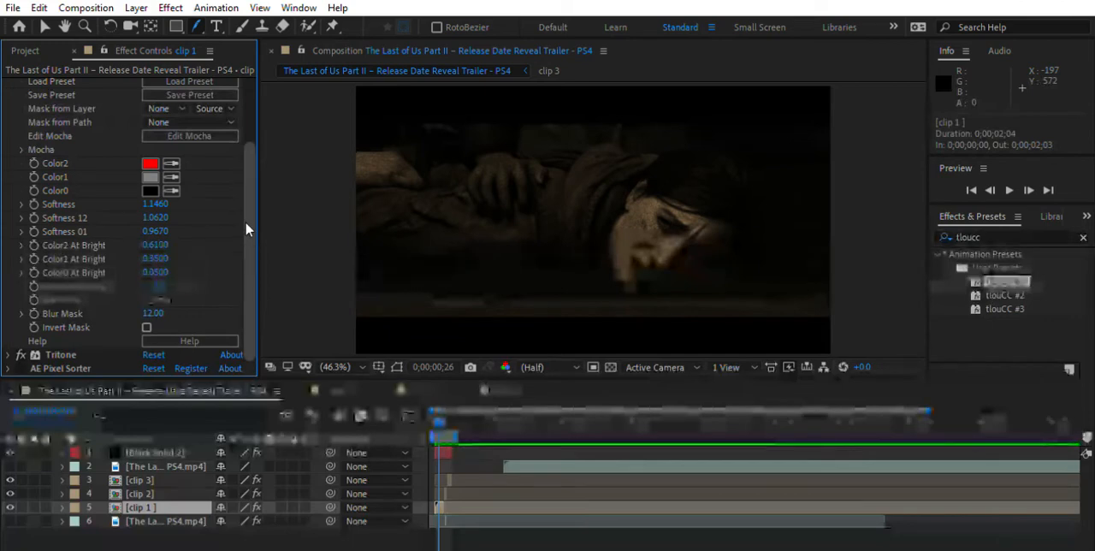
scroll(245, 219, "up", 1)
scroll(245, 219, "down", 1)
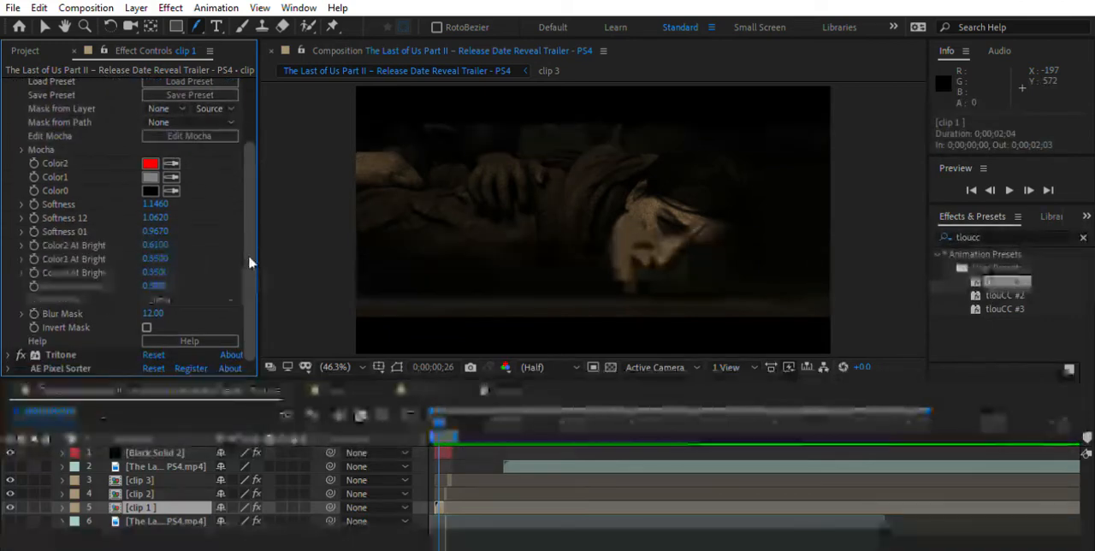
scroll(248, 227, "up", 2)
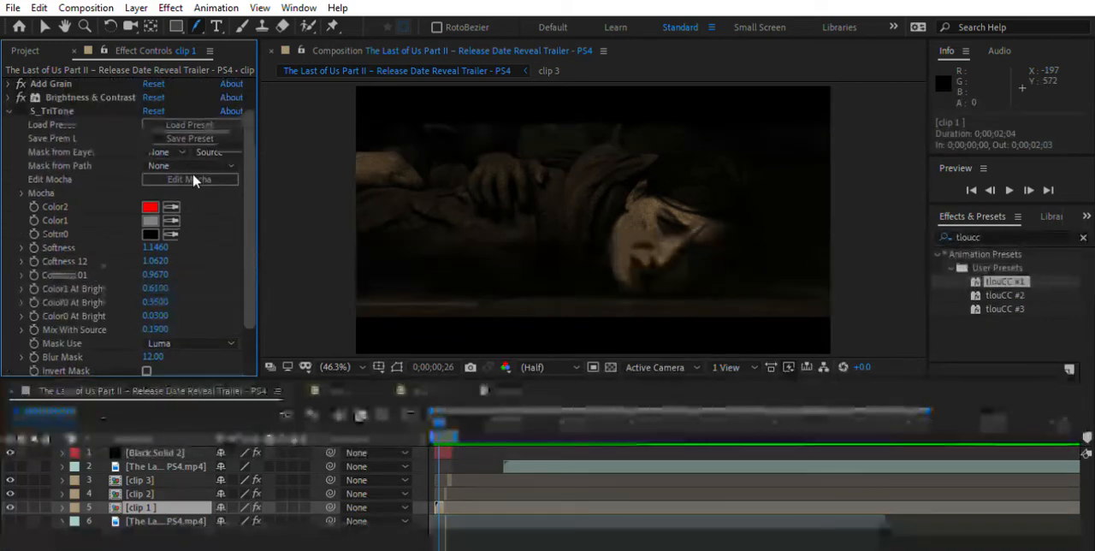
left_click(10, 101)
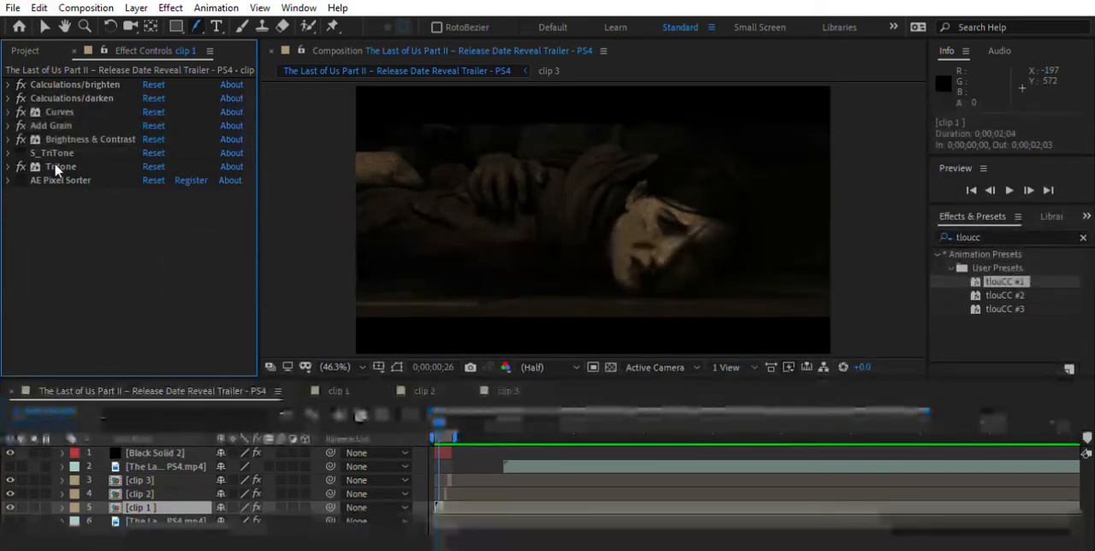
Examine the highlights, midtones and shadows colors of clip 1's Tritone effect
left_click(9, 166)
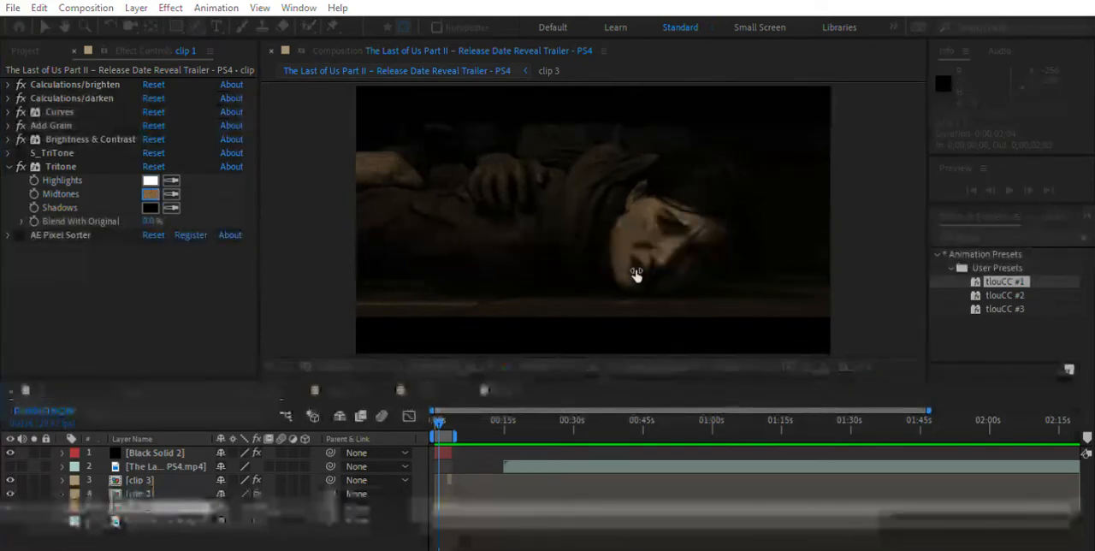
left_click(727, 162)
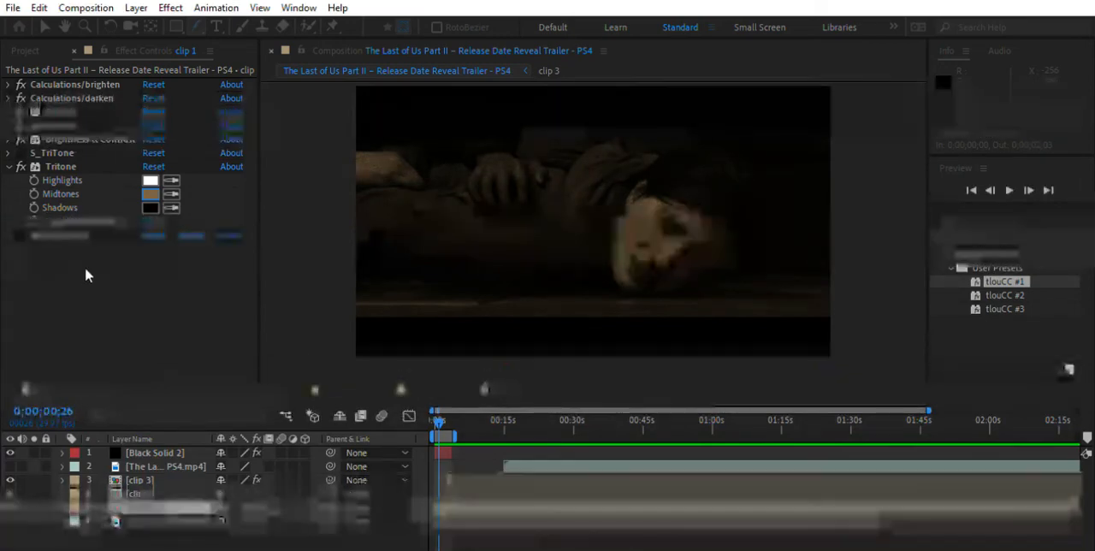
left_click(149, 195)
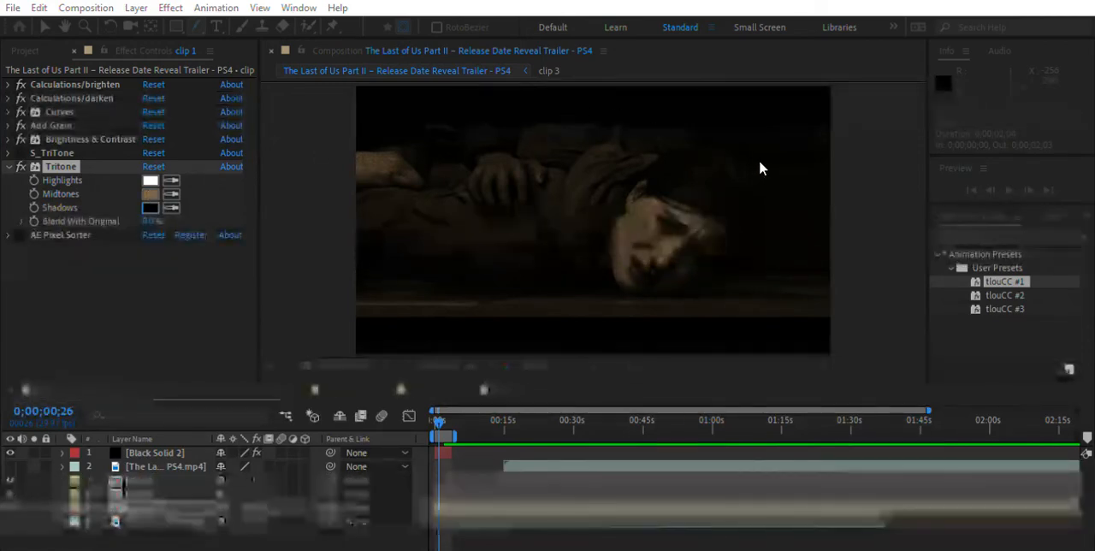
left_click(3, 129)
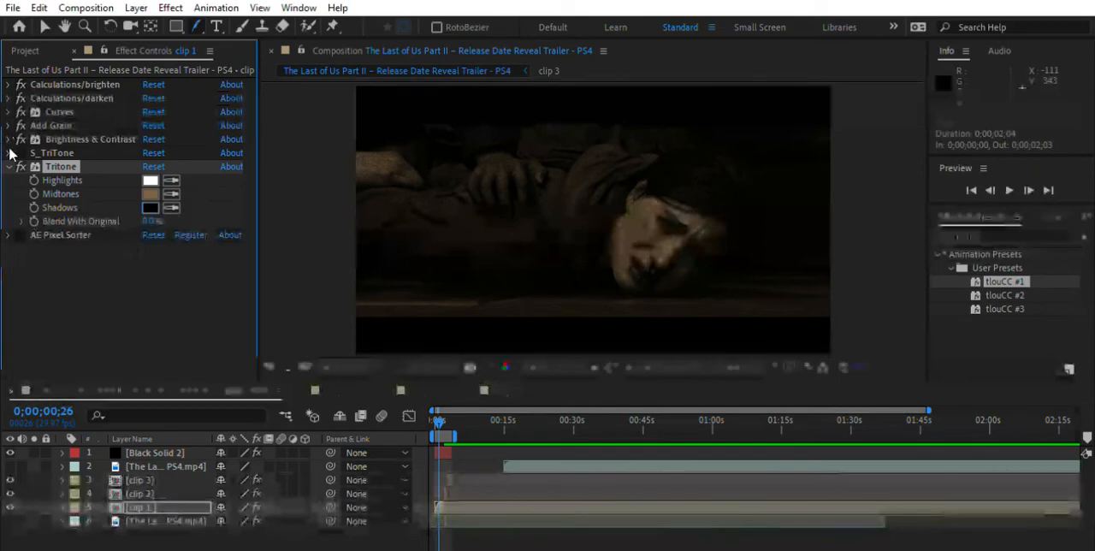
left_click(9, 167)
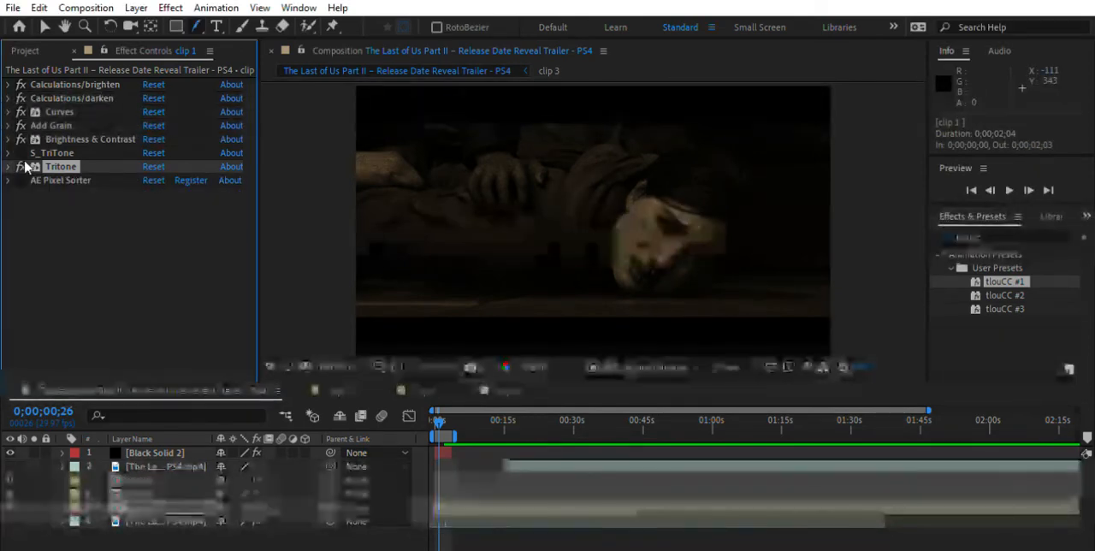
Enable the AE Pixel Sorter effect on clip 1 and show its settings
left_click(21, 181)
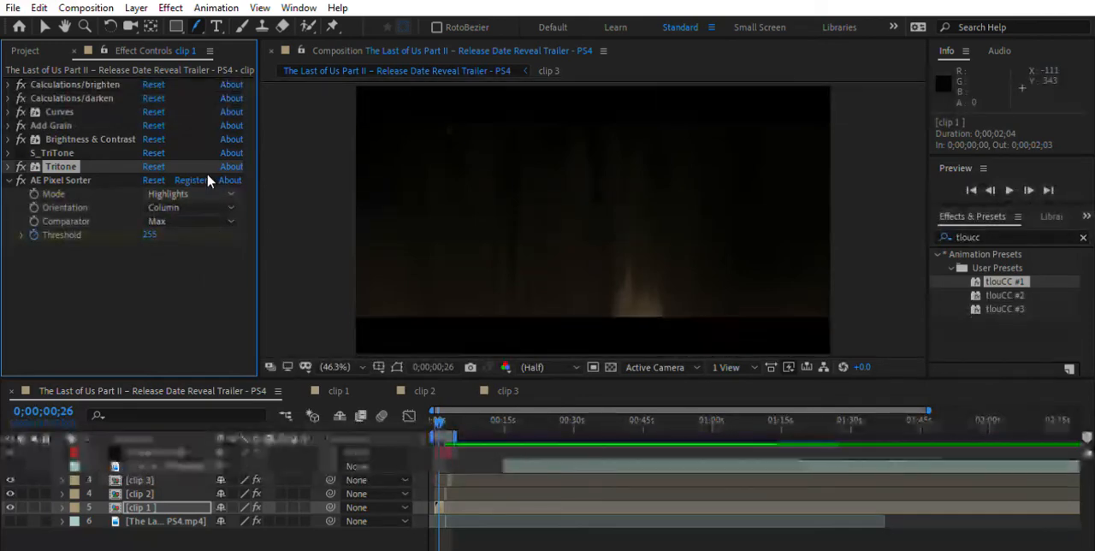
Examine how the AE Pixel Sorter's keyframed threshold changes clip 1 by scrubbing and previewing the opening two seconds of the composition
left_click(114, 257)
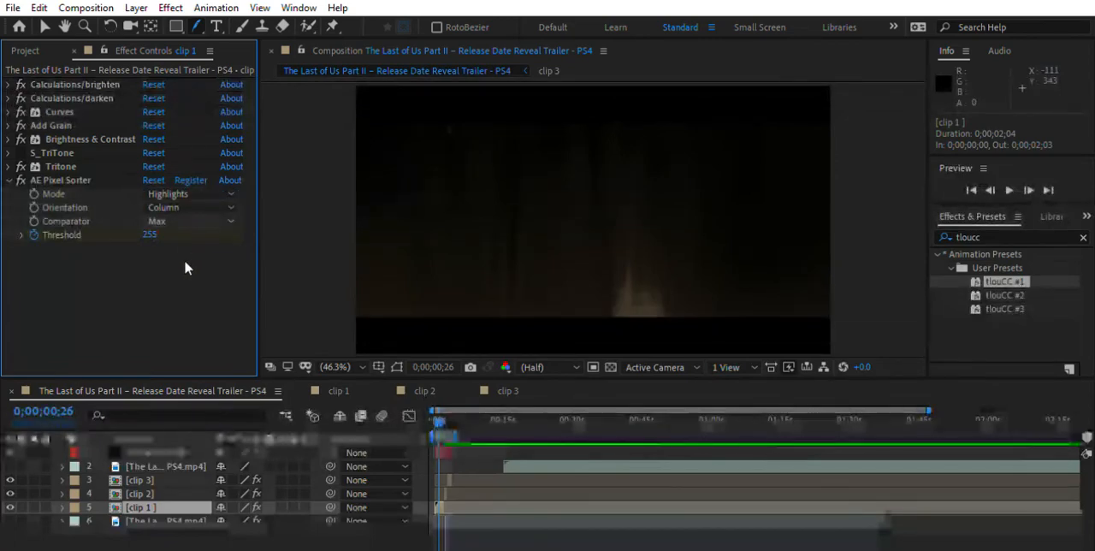
left_click(184, 290)
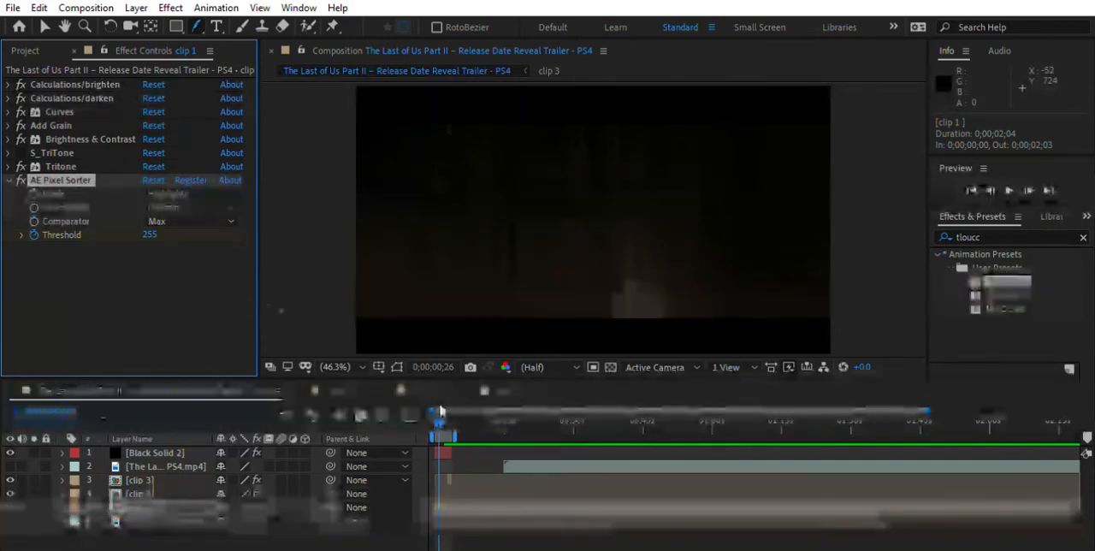
left_click_drag(439, 412, 443, 411)
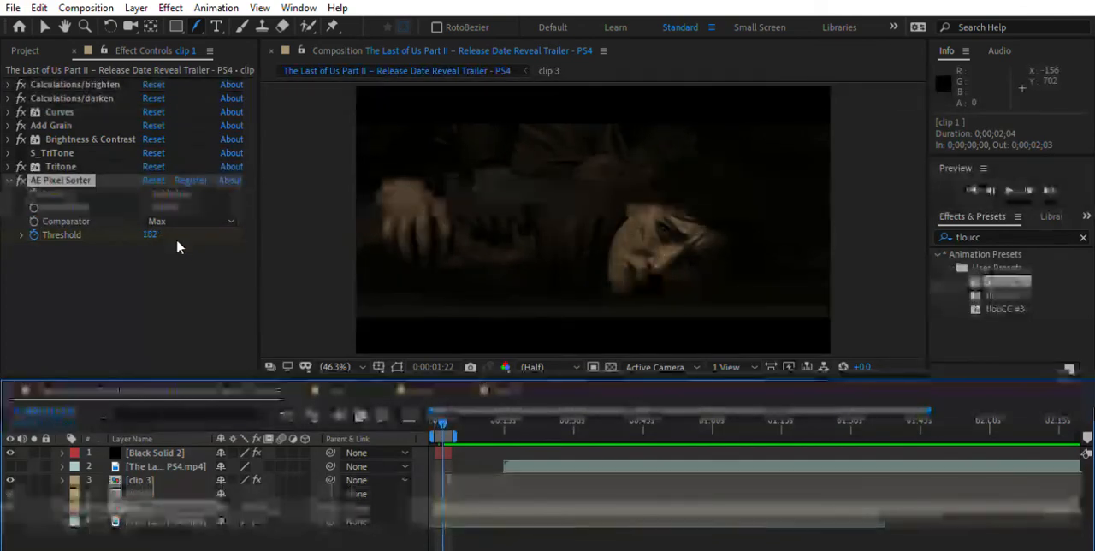
left_click_drag(440, 417, 435, 414)
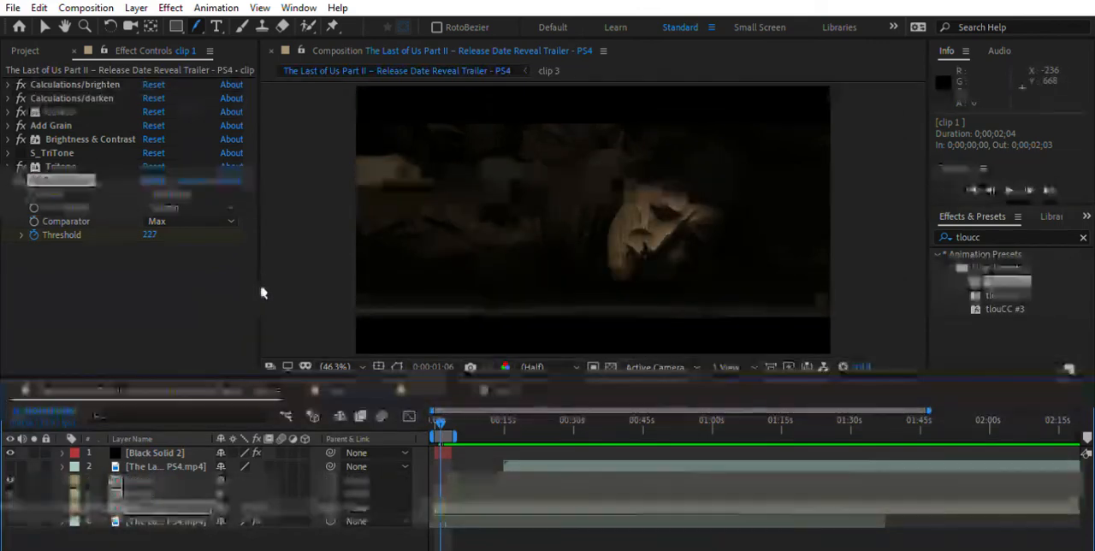
key("space")
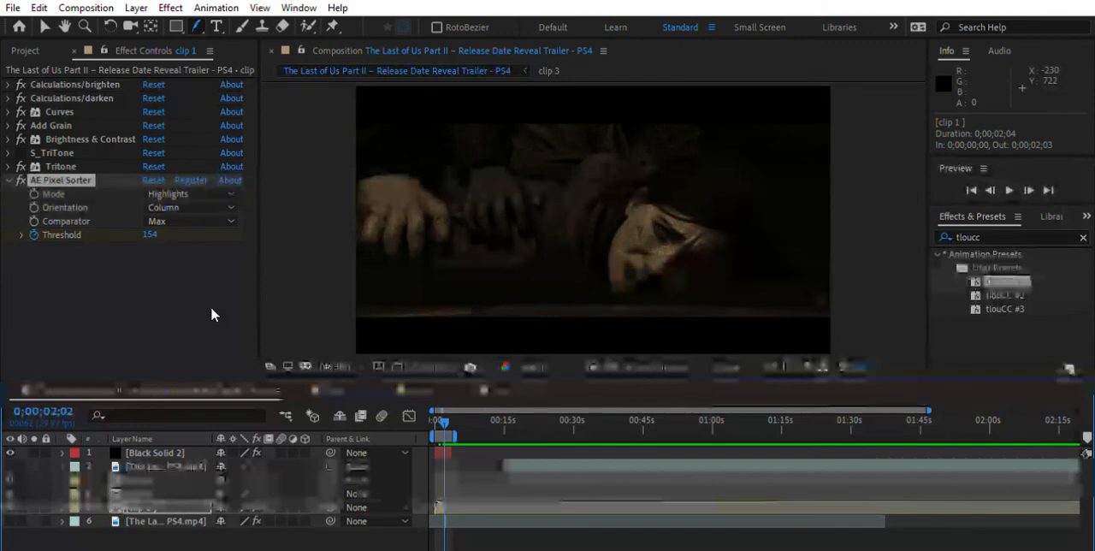
left_click_drag(443, 419, 429, 407)
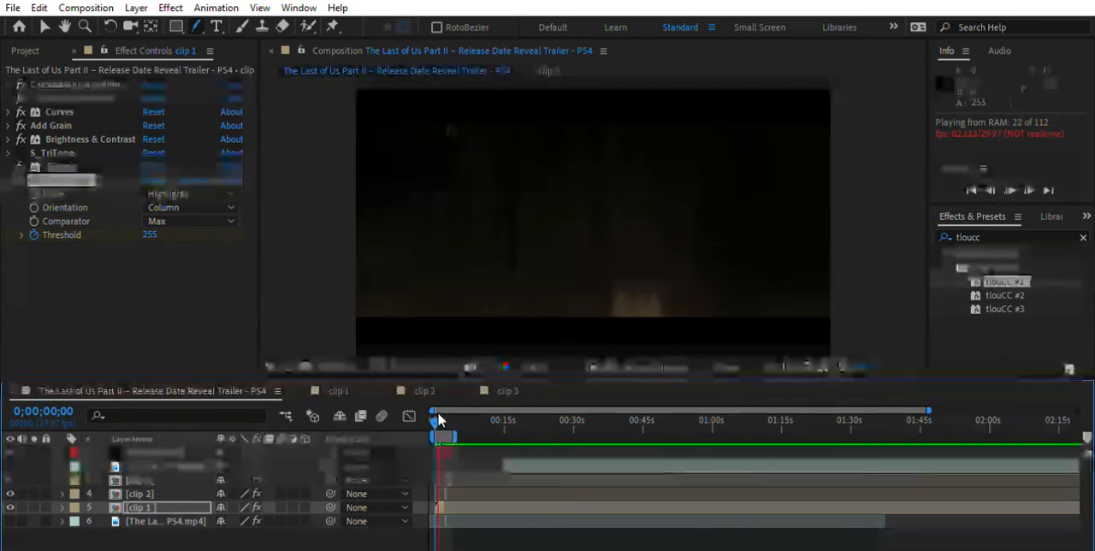
left_click_drag(434, 404, 441, 404)
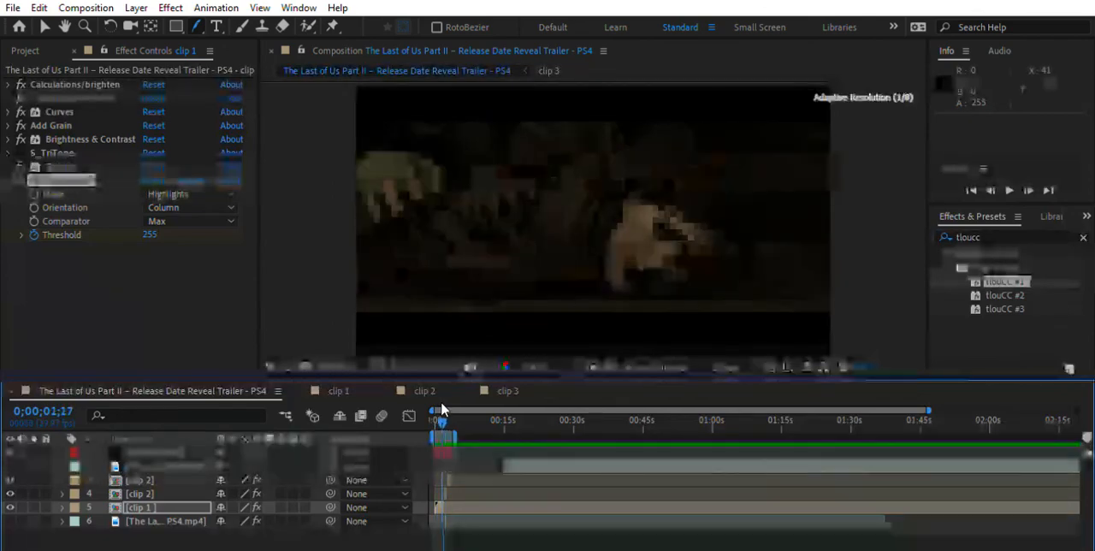
Collapse clip 1's AE Pixel Sorter settings and return the playhead to 0;00;00;00
left_click(8, 178)
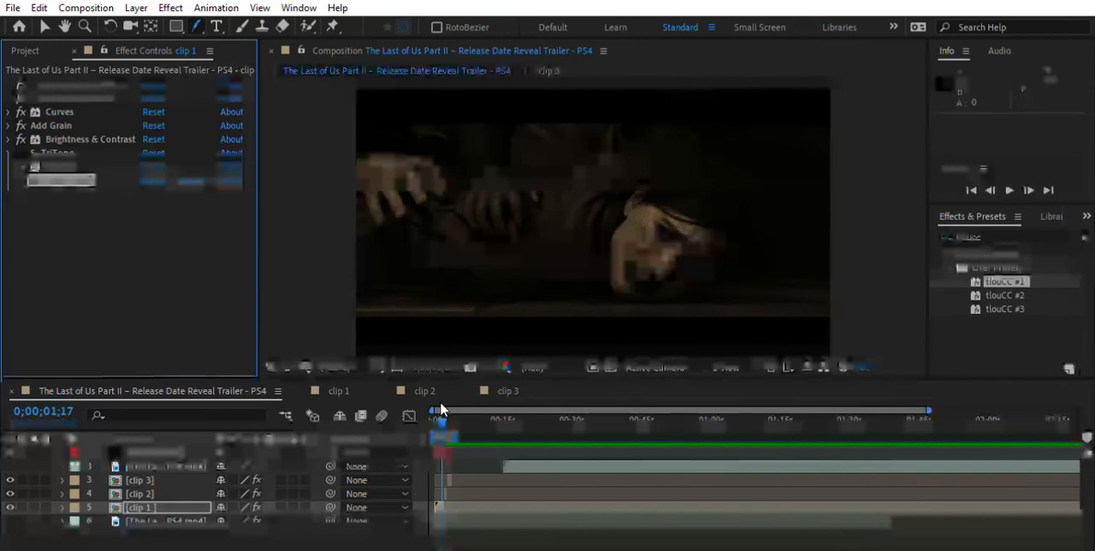
left_click_drag(441, 411, 430, 411)
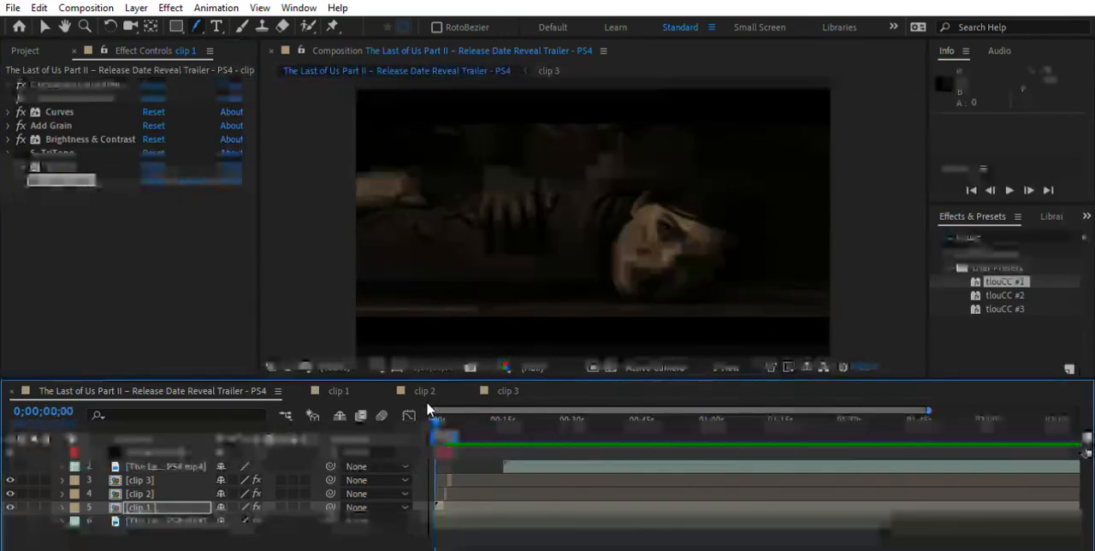